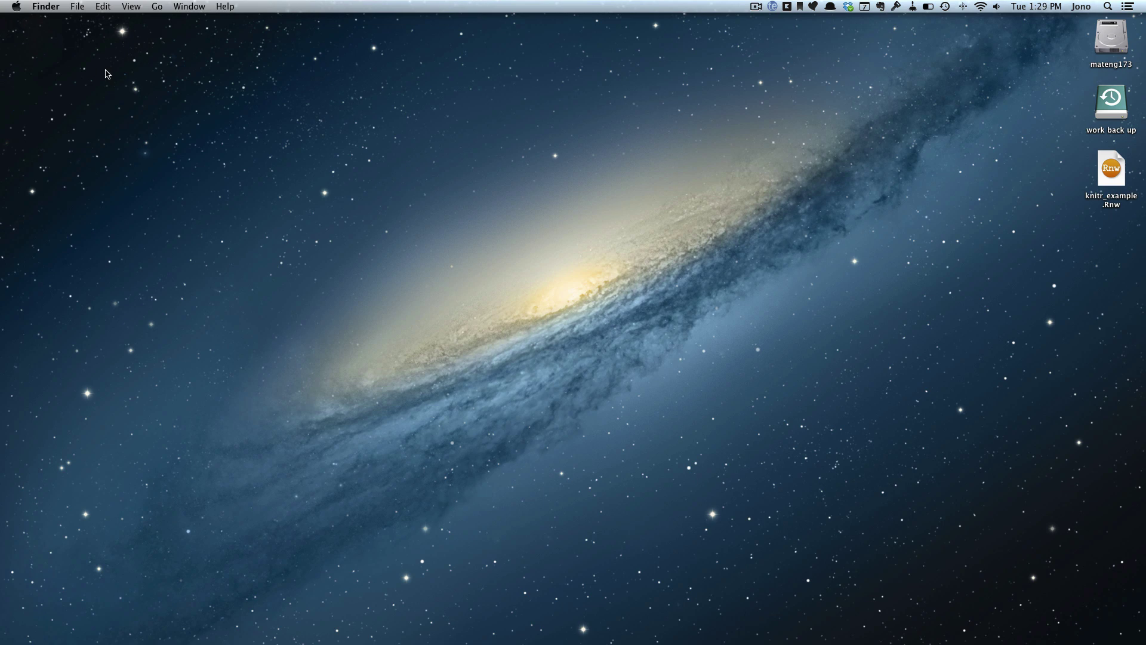
- Launch RStudio from the Alfred quick launcher by searching 'rstu'
key("alt+space")
type("rstu")
key("Return")
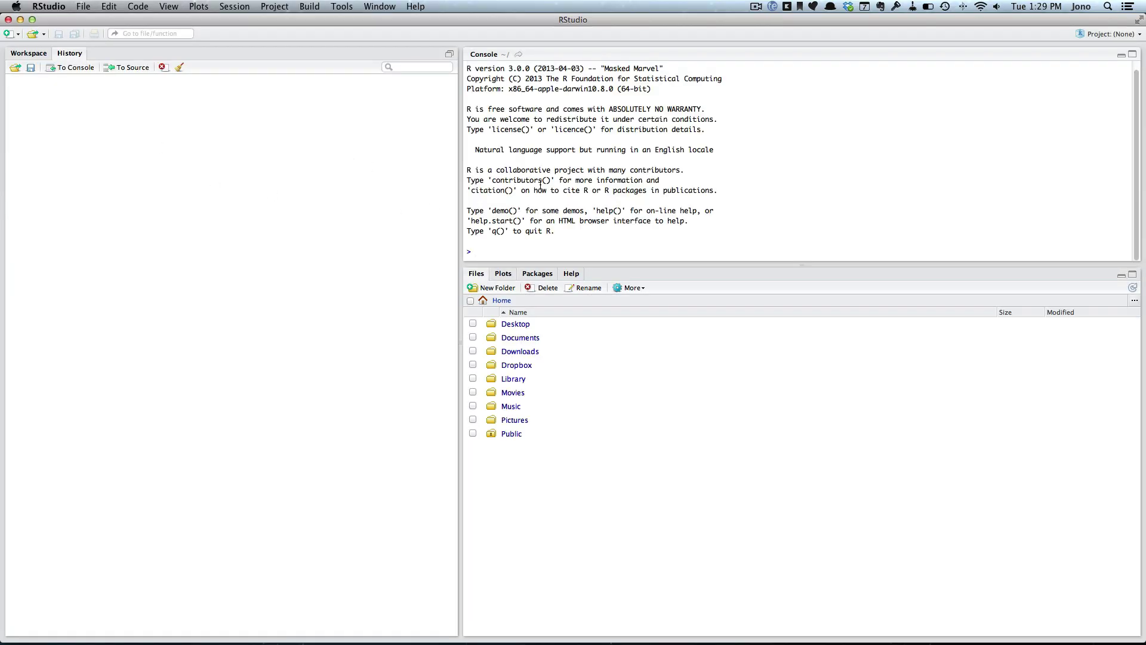
- Open knitr_example.Rnw from the Desktop in the source editor
left_click(83, 6)
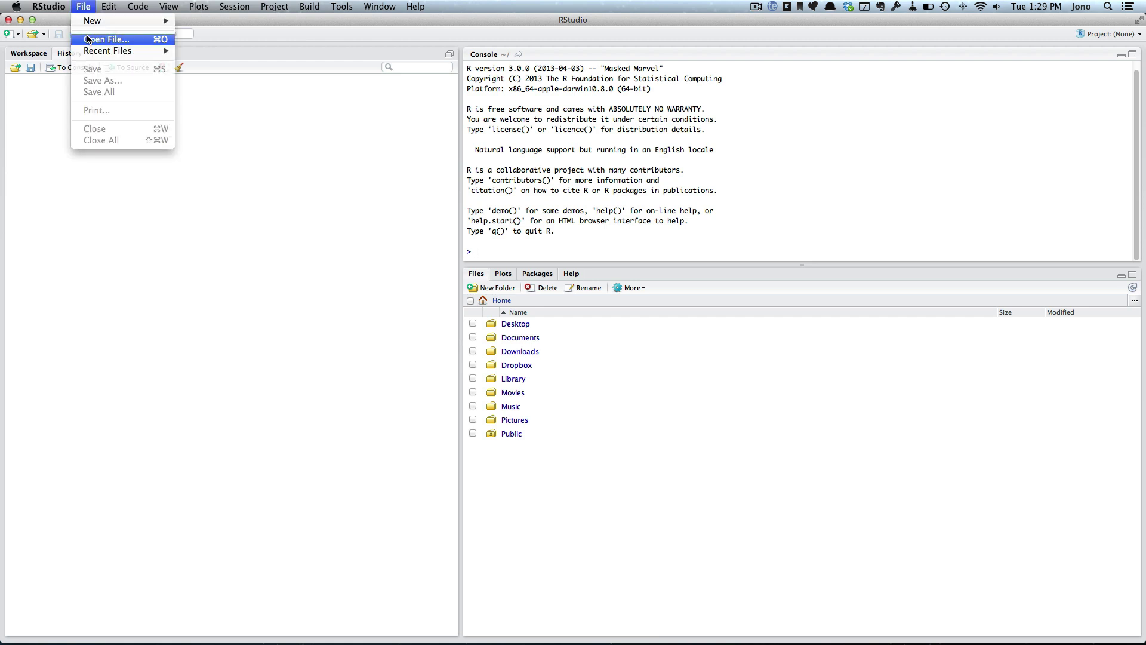
key("Escape")
key("super+o")
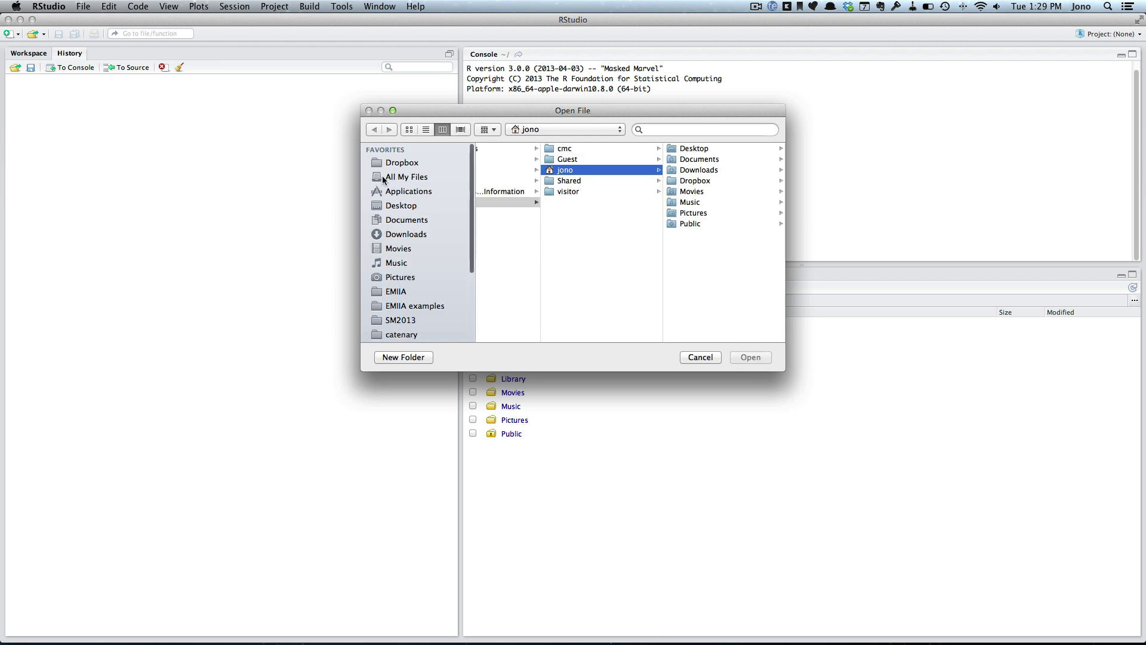
left_click(400, 205)
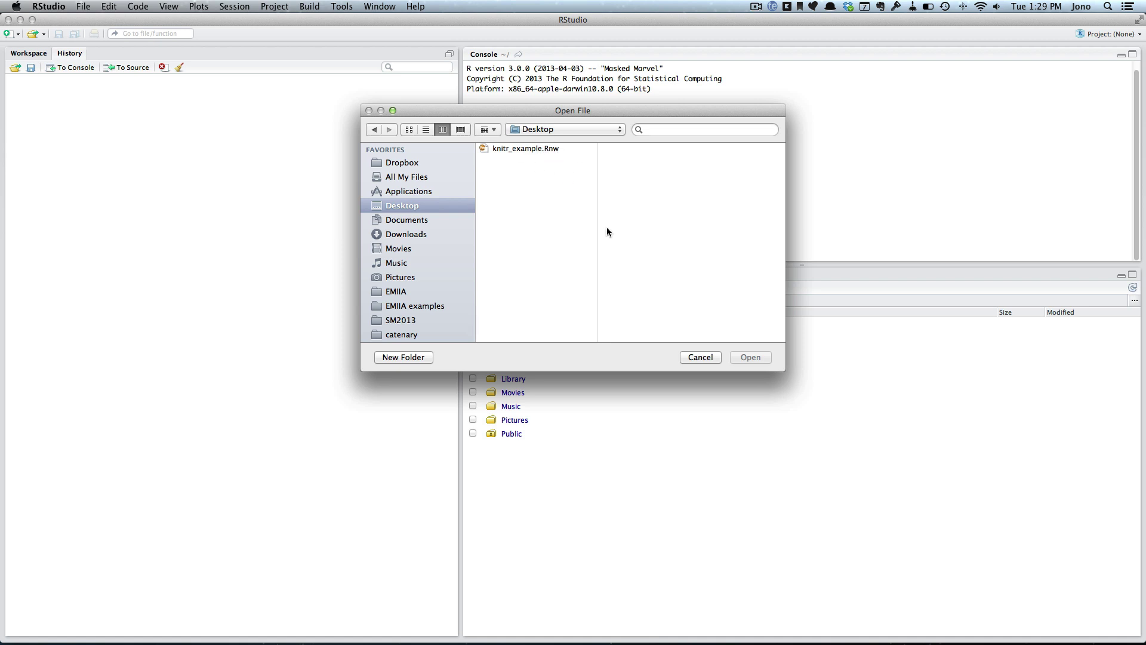
left_click(534, 149)
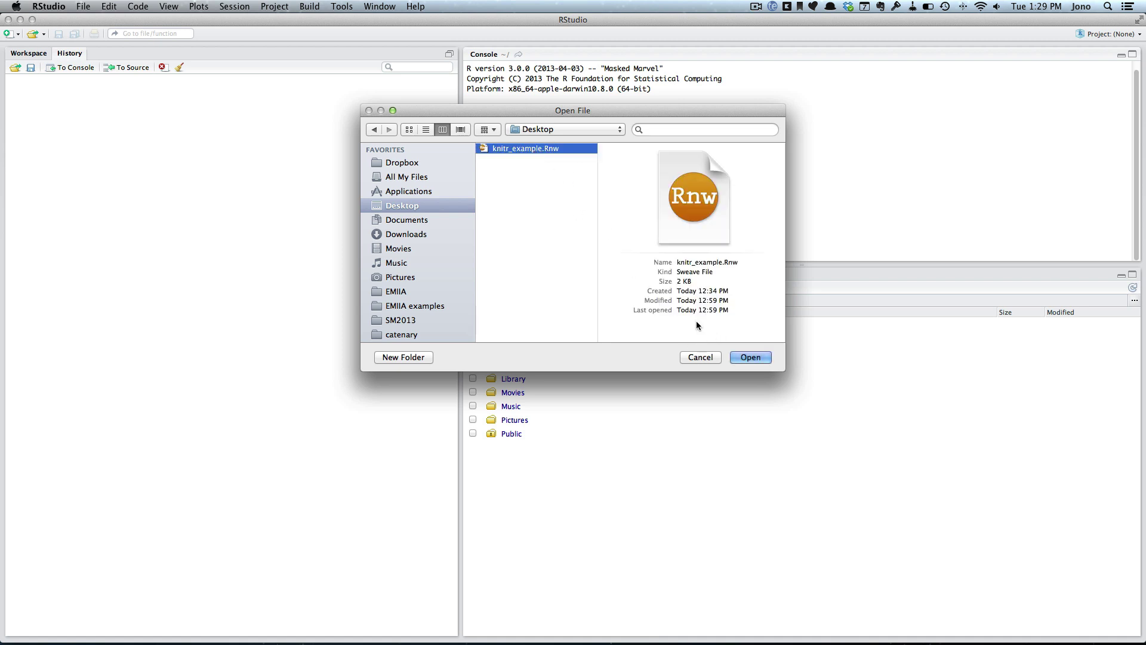
left_click(751, 357)
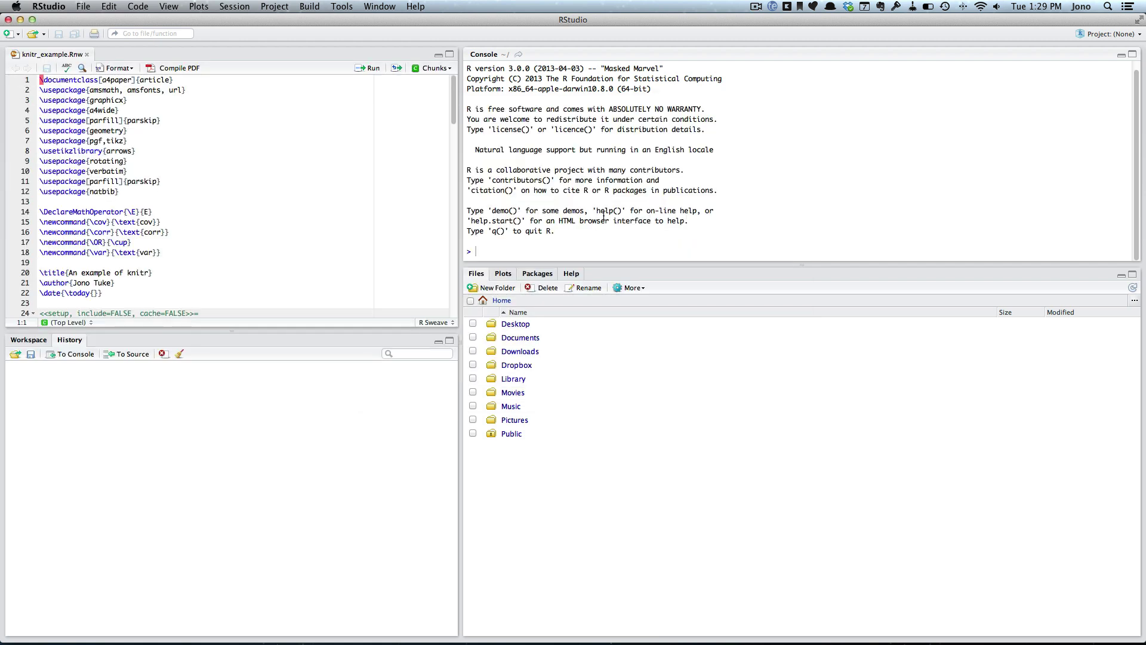
- Minimize the History pane, review the knitr chunks, and place the cursor after \maketitle on line 33
left_click(437, 342)
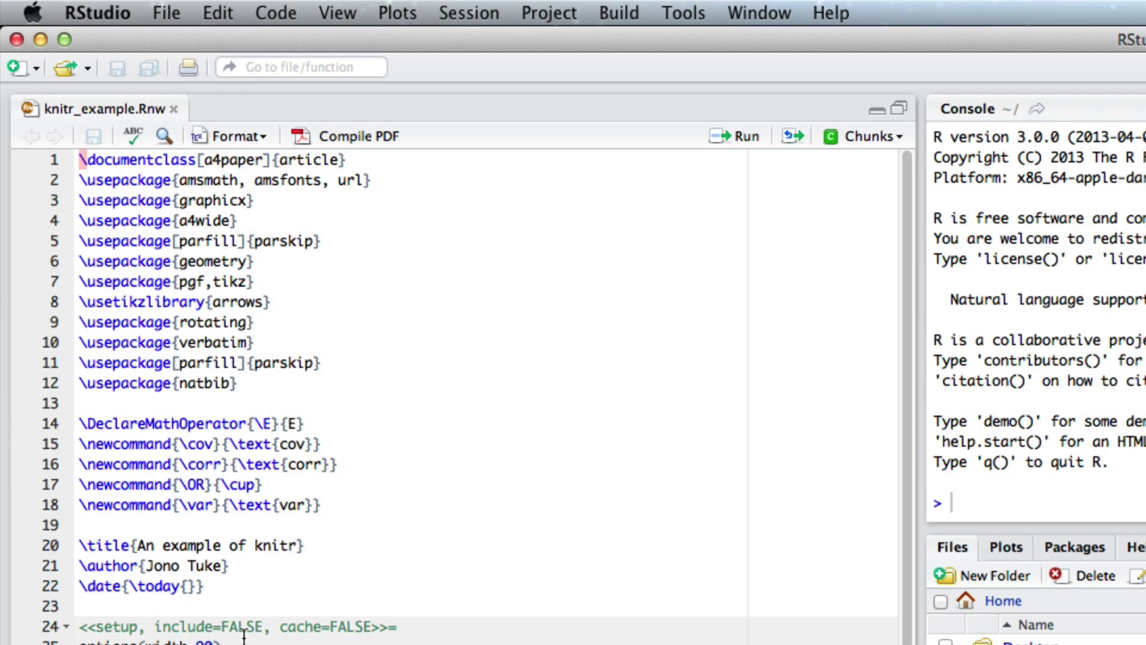
scroll(244, 636, "down", 3)
scroll(243, 636, "down", 3)
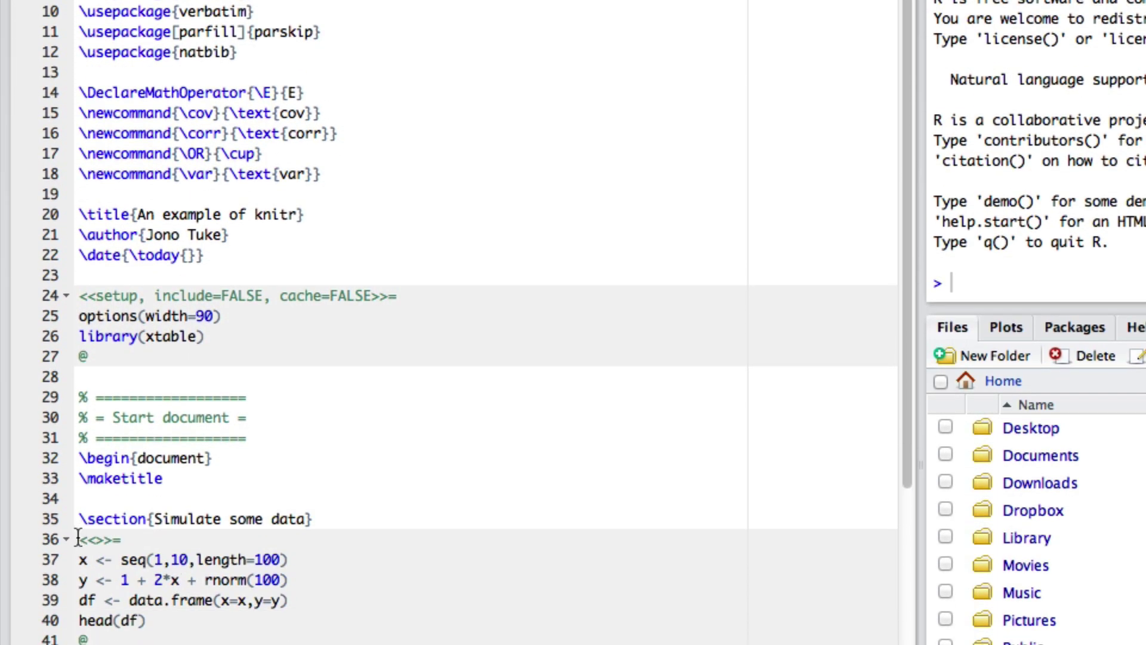
left_click_drag(74, 539, 144, 539)
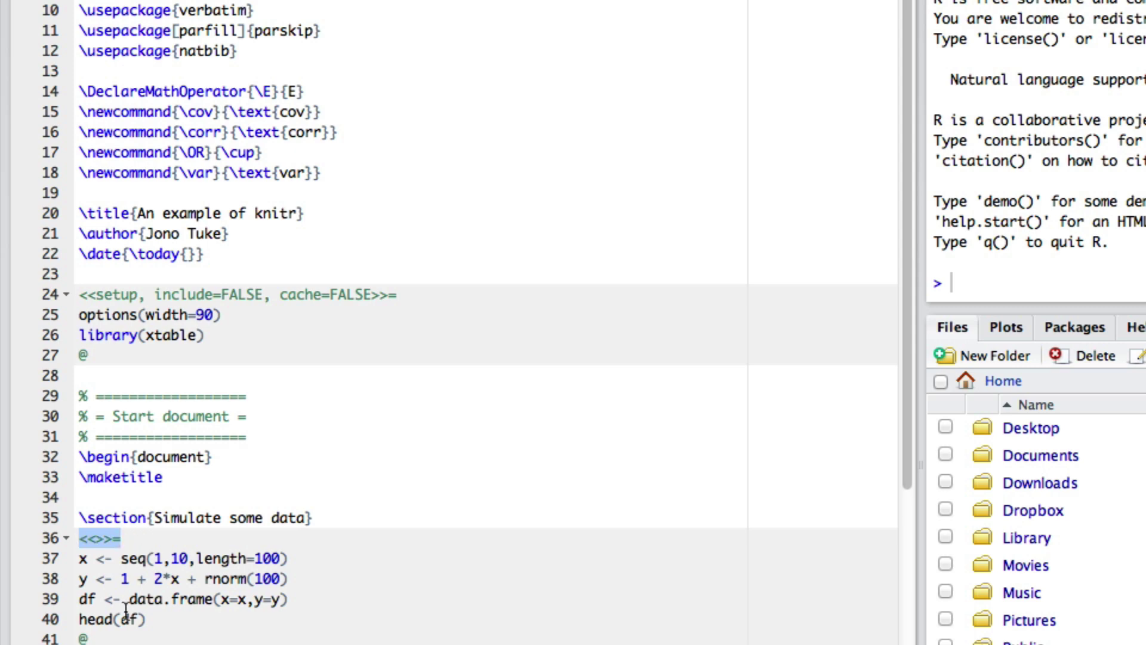
left_click(85, 638)
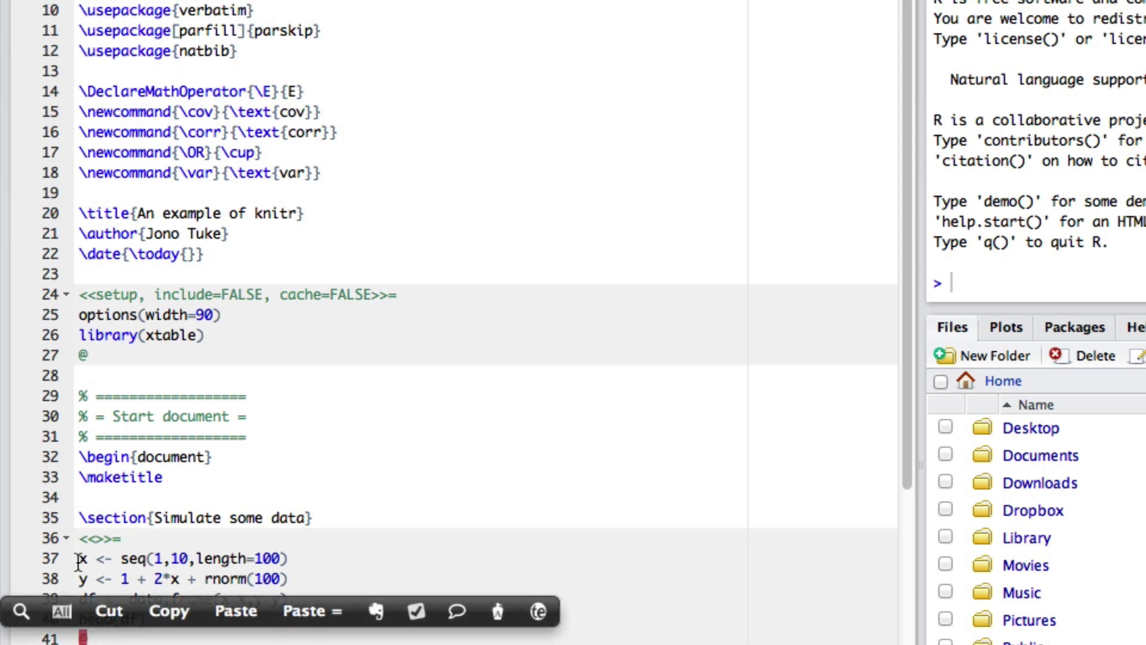
left_click(393, 484)
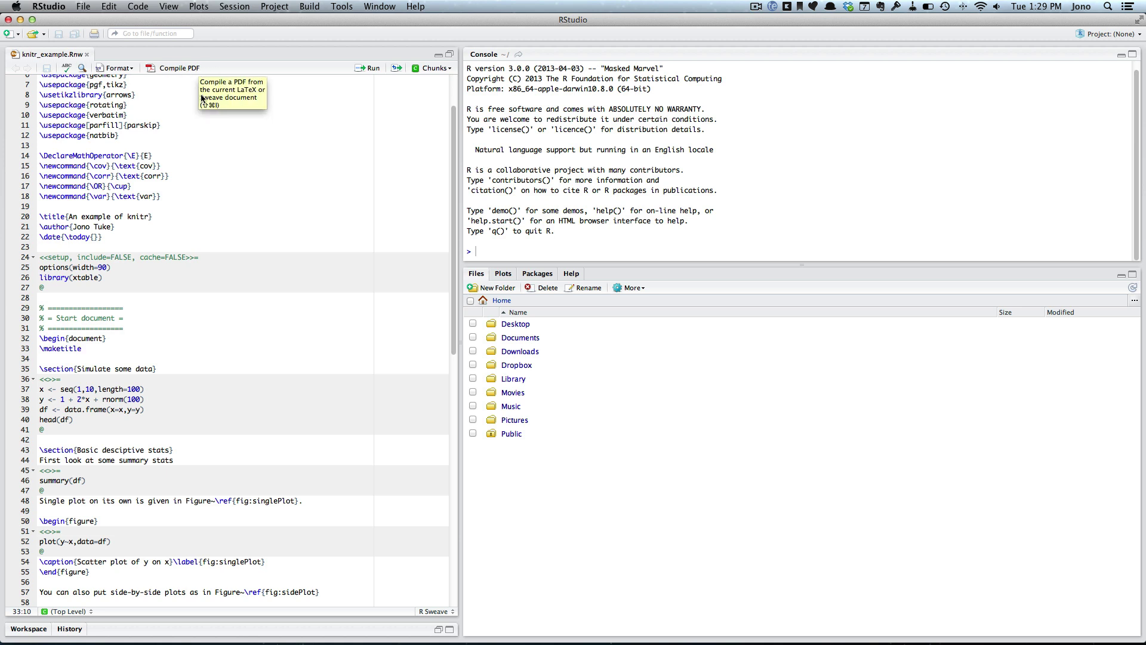
- Set 'Weave Rnw files using' to knitr in Sweave preferences, then compile knitr_example.Rnw to PDF
left_click(83, 6)
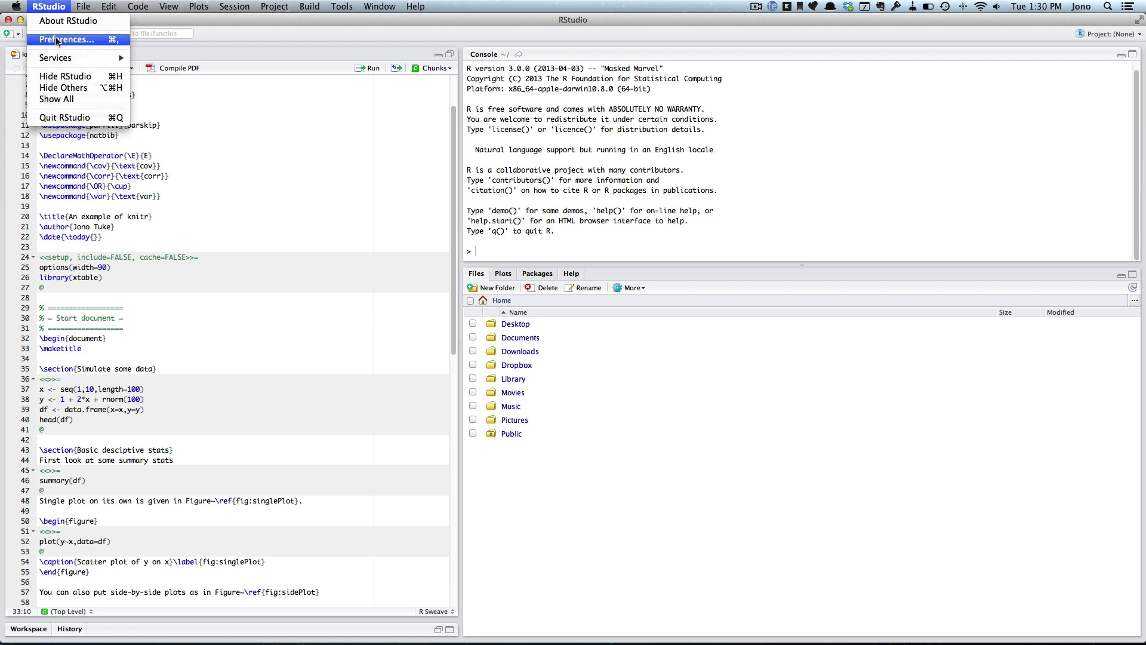
left_click(56, 41)
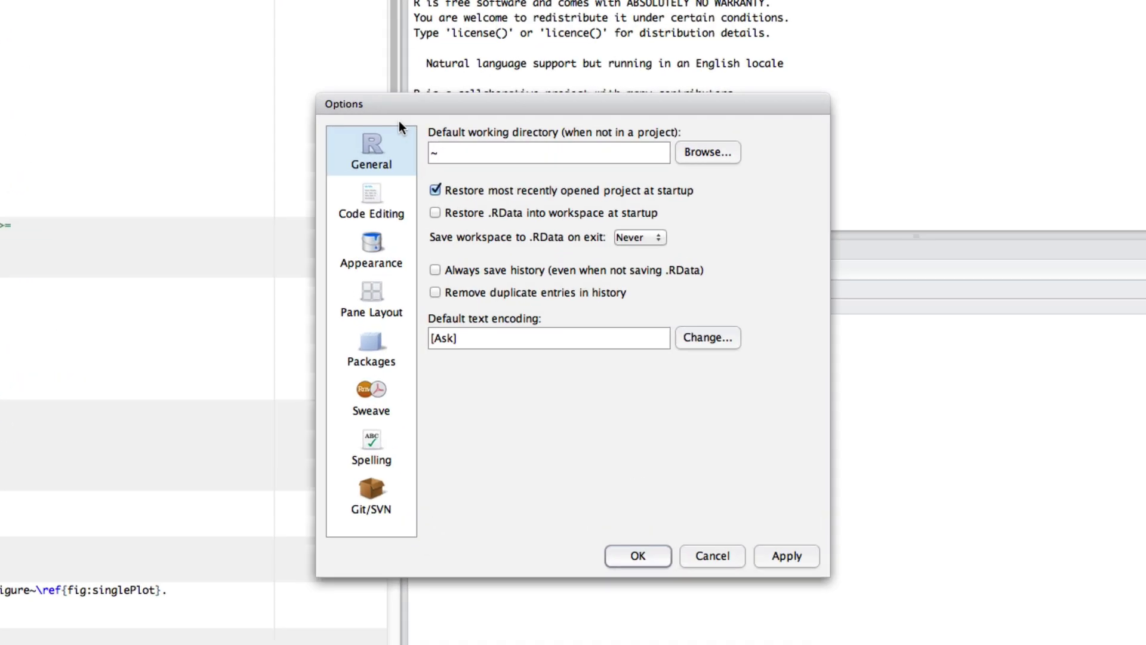
left_click(366, 388)
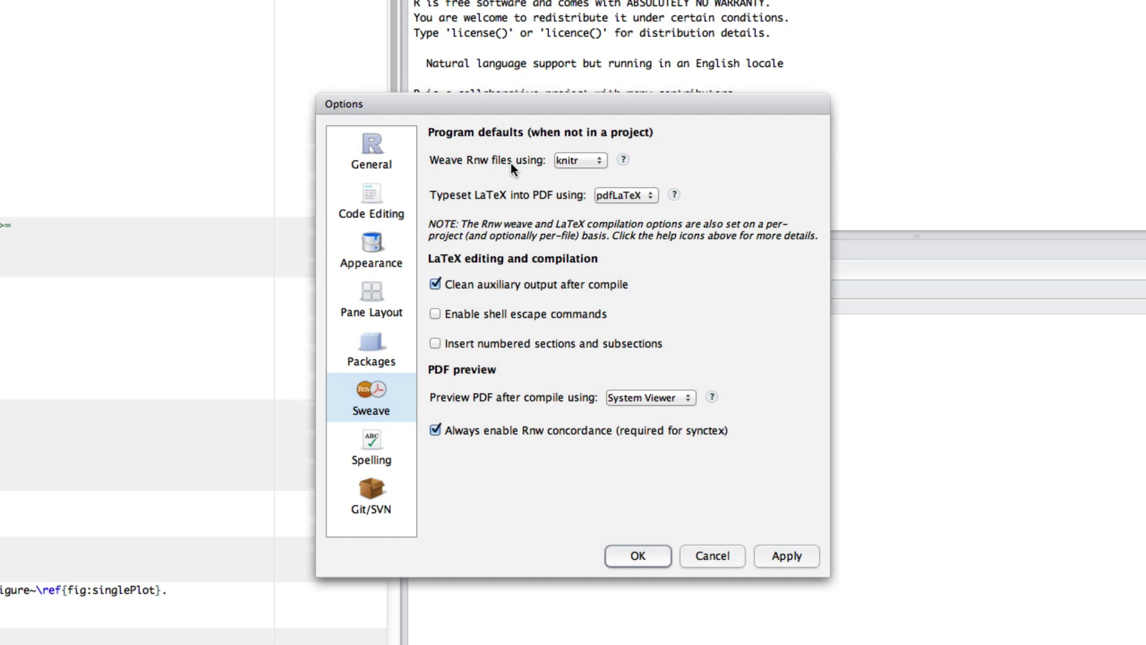
left_click(590, 161)
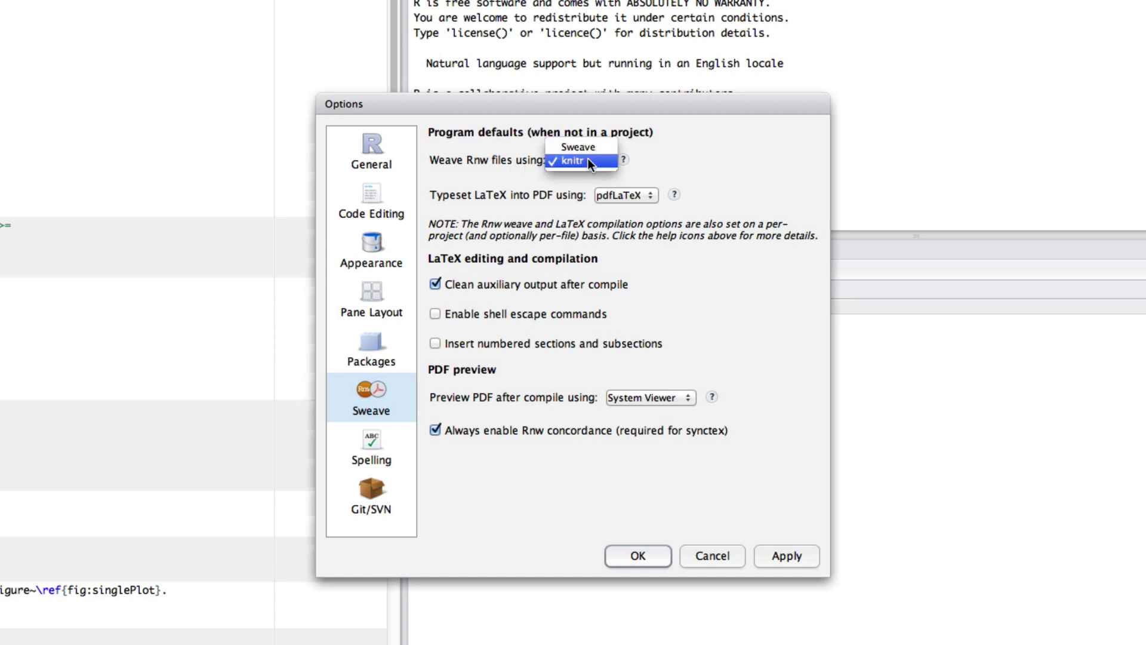
left_click(583, 163)
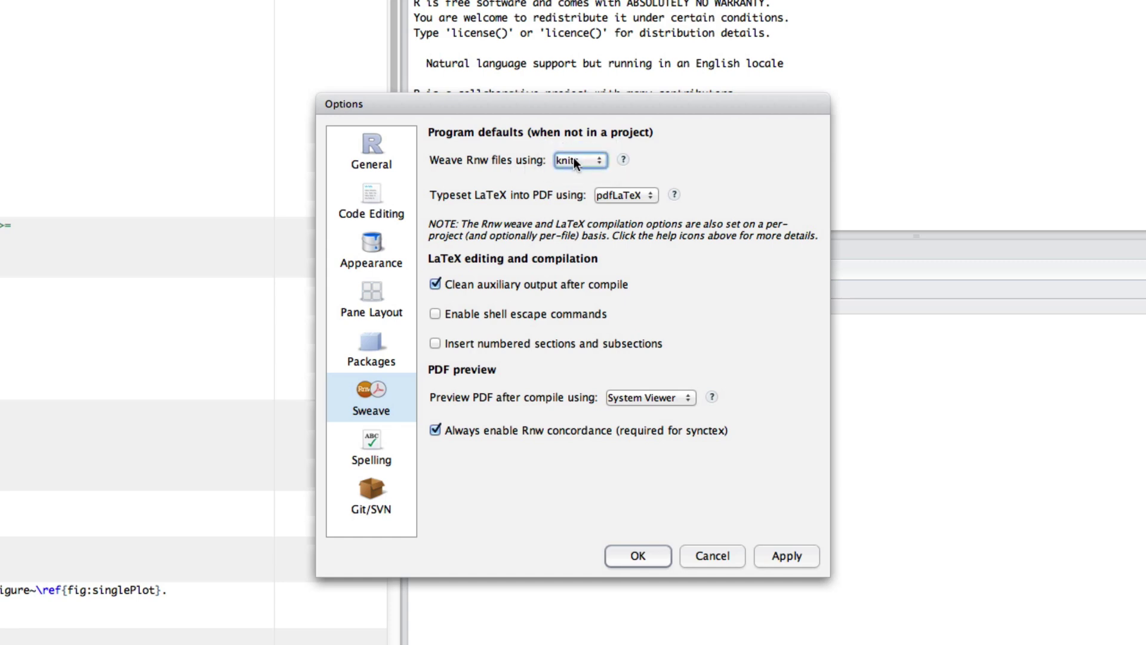
left_click(636, 555)
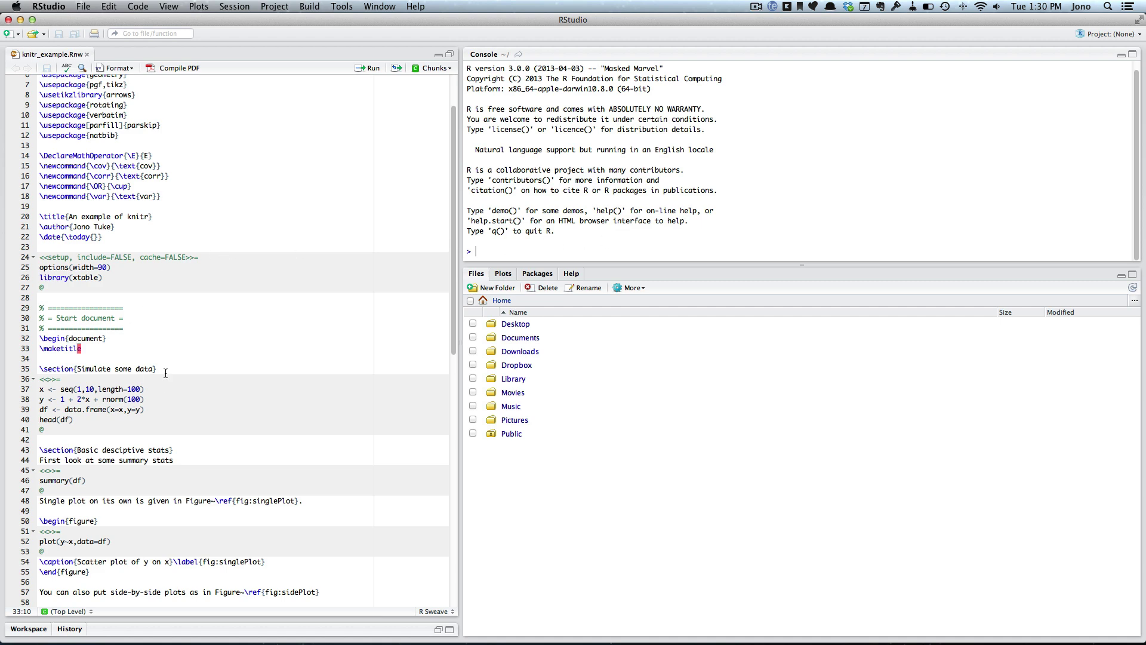
scroll(166, 373, "down", 5)
scroll(166, 372, "down", 5)
scroll(166, 374, "down", 5)
scroll(166, 373, "up", 3)
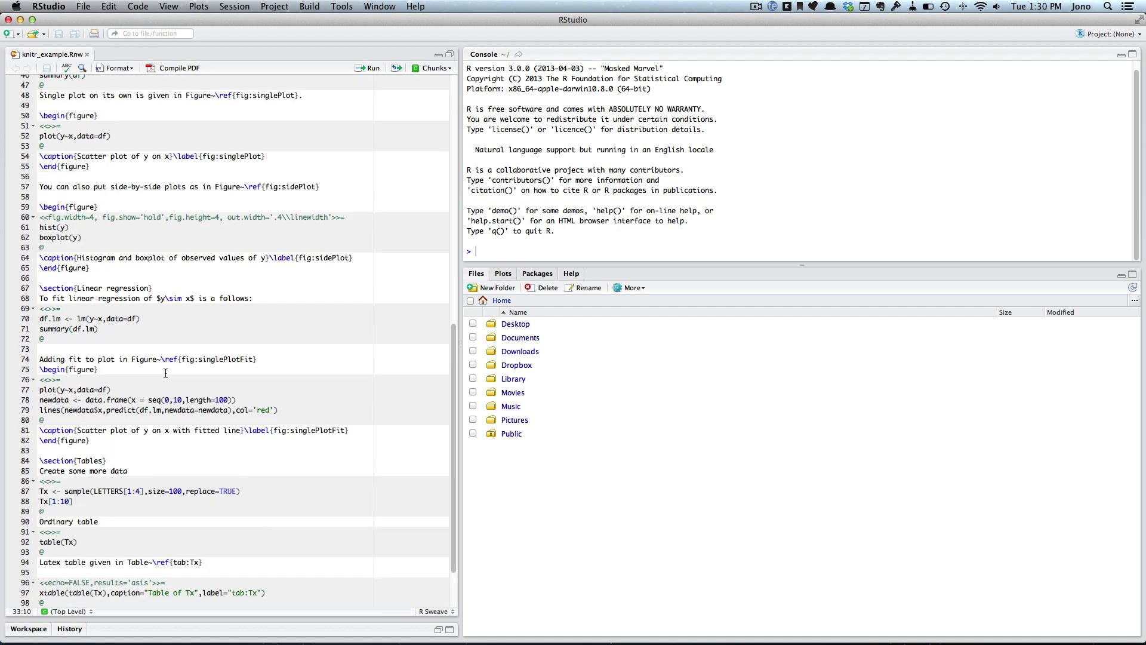
scroll(166, 373, "up", 10)
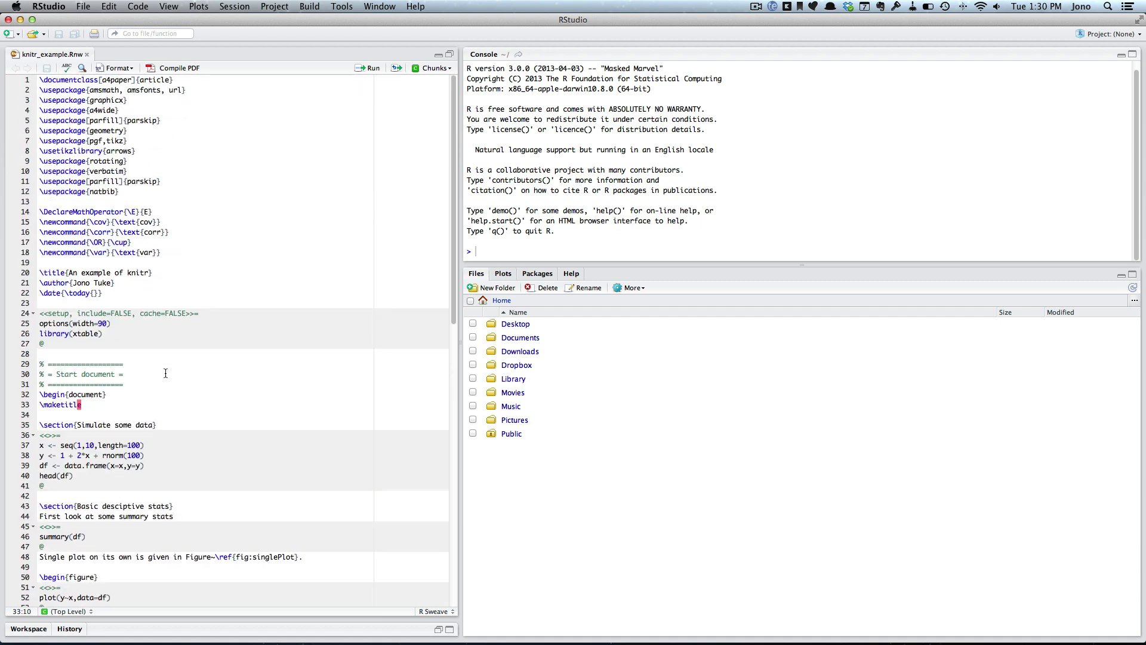
left_click(178, 68)
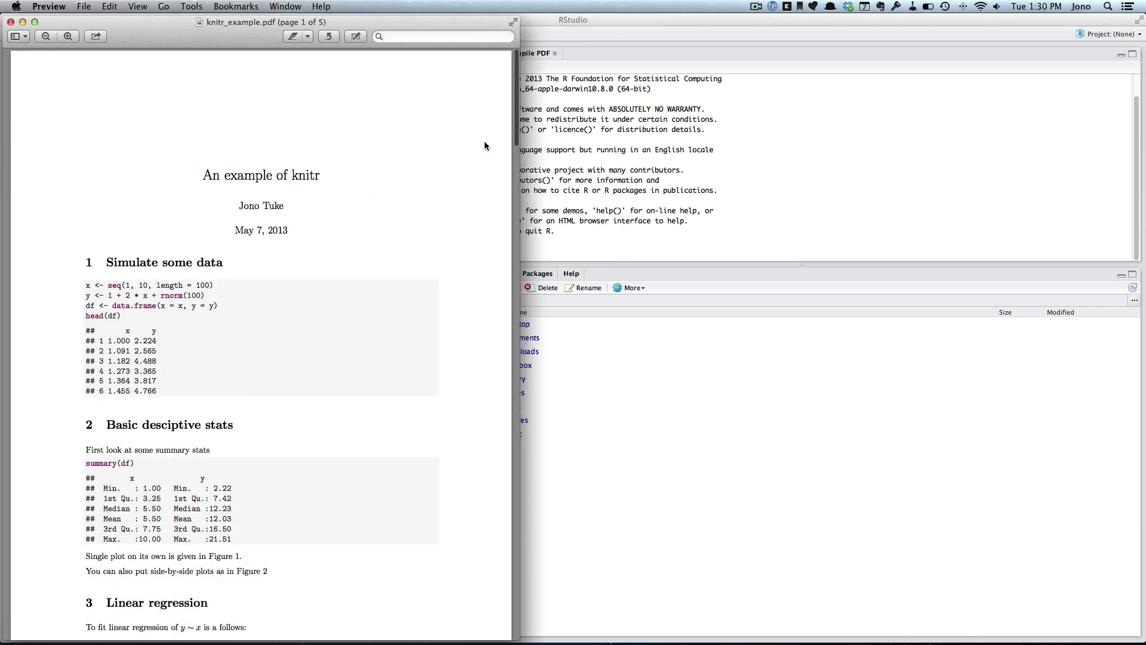
- Move the Preview window with the compiled PDF beside the RStudio source
left_click_drag(200, 31, 786, 29)
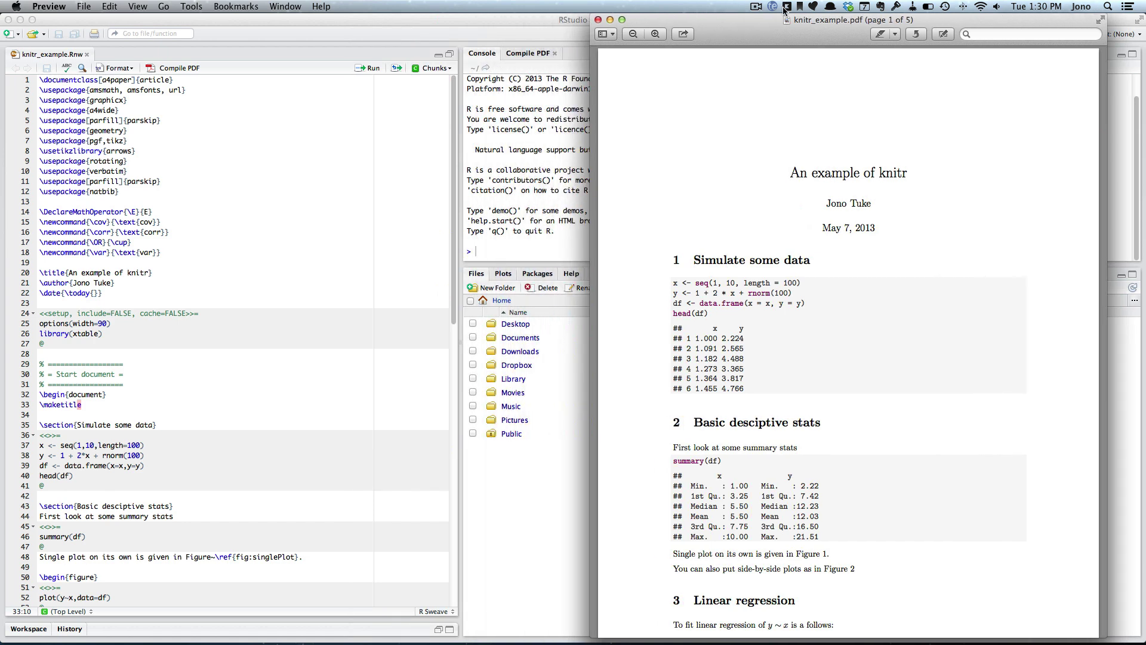
scroll(742, 388, "down", 5)
scroll(741, 388, "down", 5)
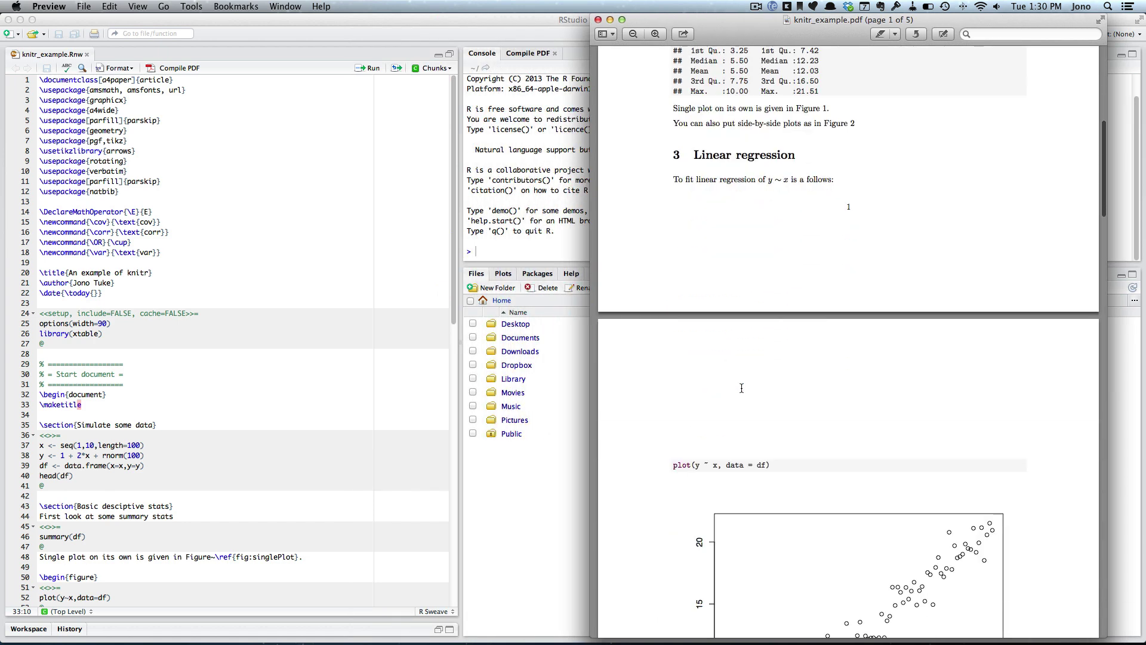
scroll(742, 387, "down", 4)
scroll(742, 388, "down", 3)
scroll(742, 388, "down", 5)
scroll(742, 388, "down", 3)
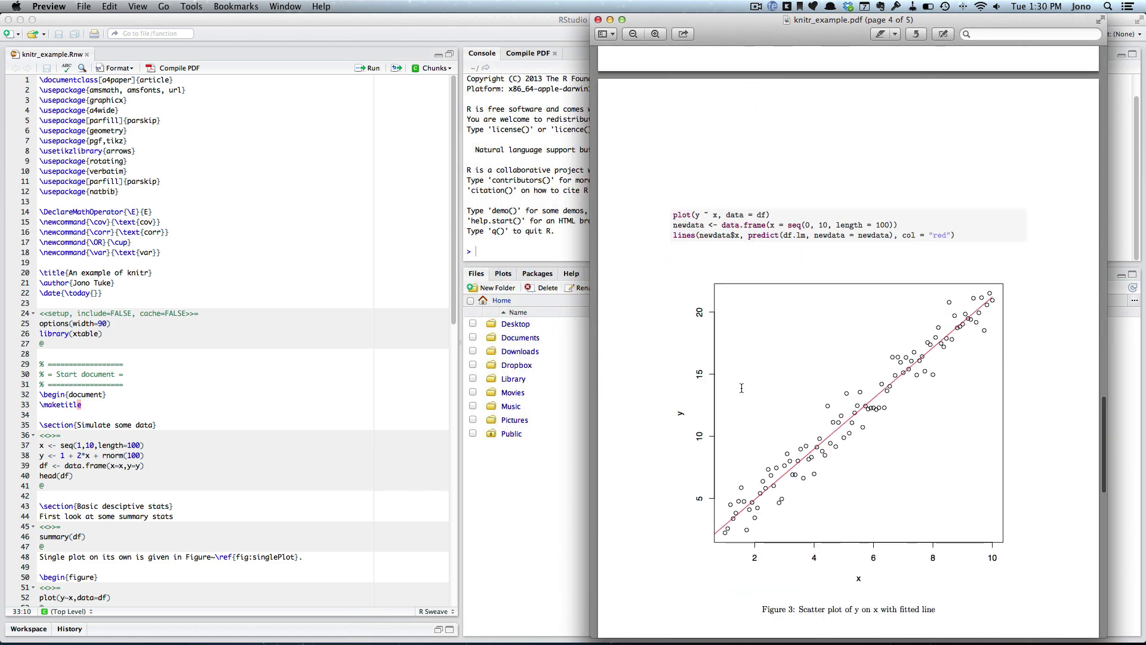
scroll(742, 389, "down", 5)
scroll(742, 388, "down", 4)
scroll(742, 388, "up", 4)
scroll(744, 390, "up", 3)
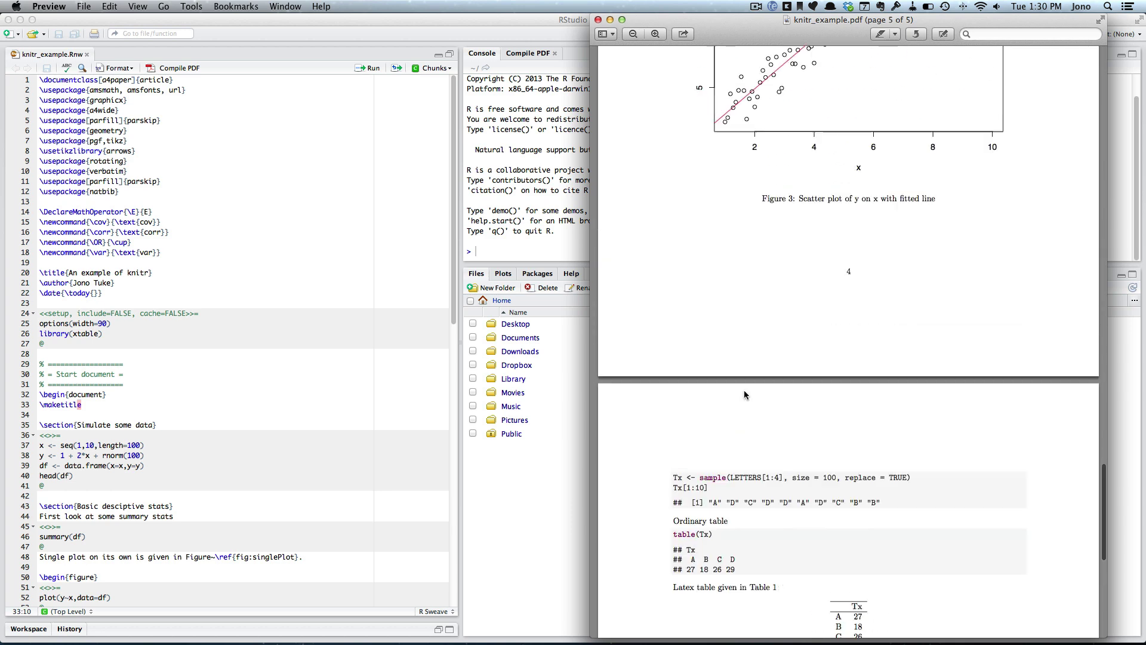
scroll(745, 390, "up", 5)
scroll(744, 389, "up", 4)
scroll(744, 389, "up", 5)
scroll(745, 389, "up", 4)
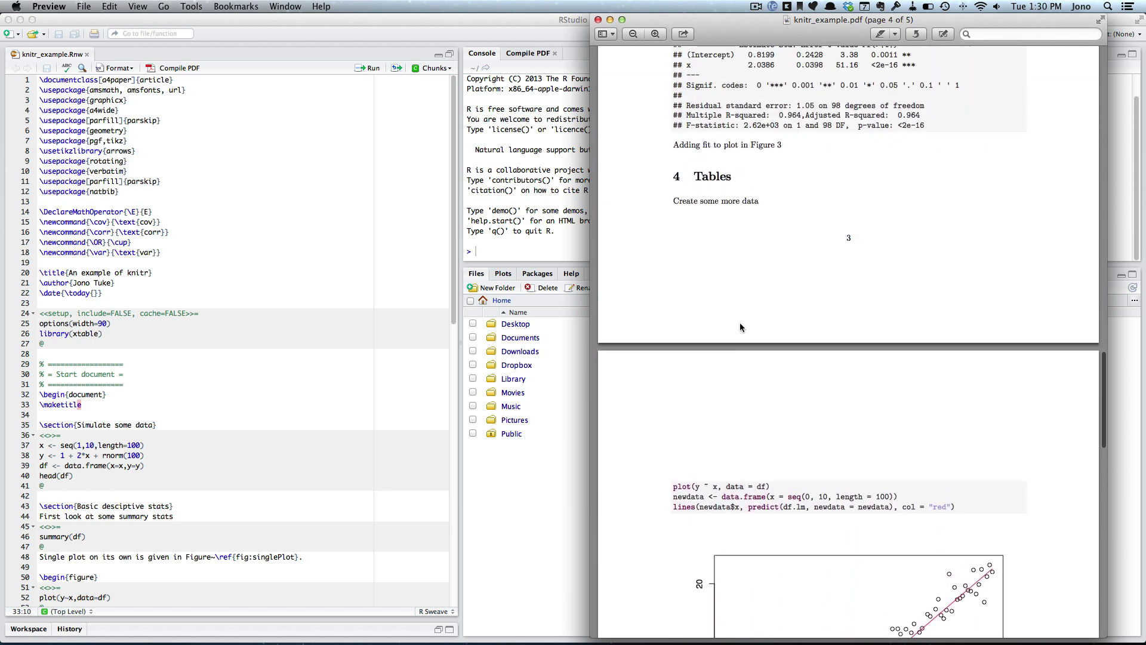
scroll(740, 323, "up", 4)
scroll(740, 322, "up", 3)
scroll(751, 286, "up", 4)
scroll(751, 286, "up", 5)
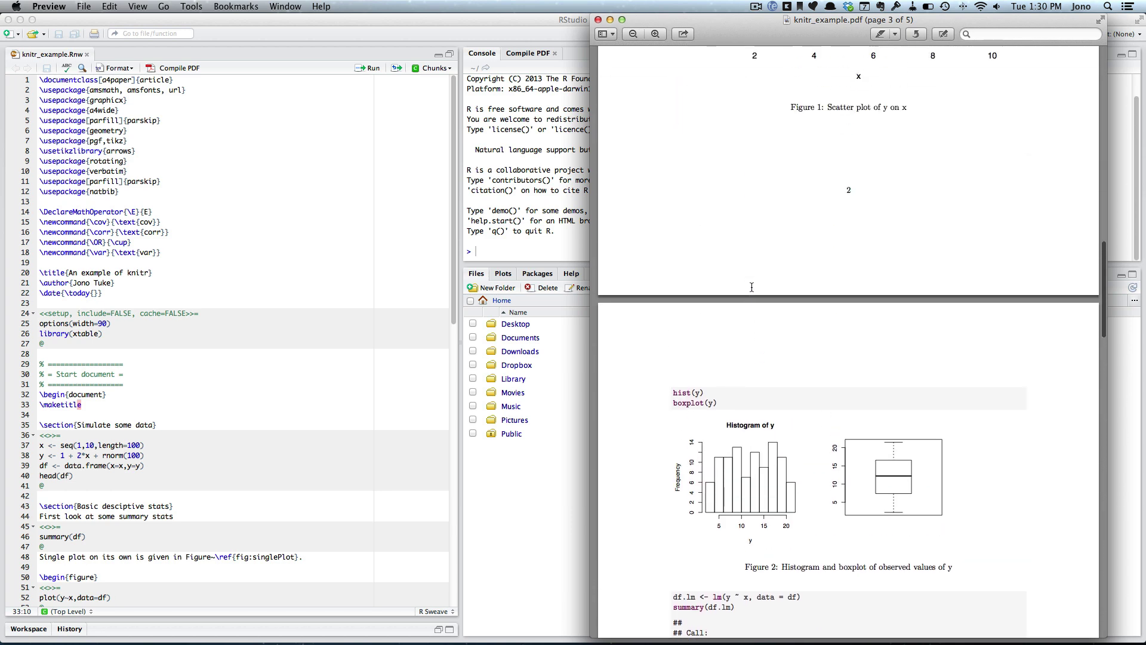
scroll(751, 286, "up", 4)
scroll(751, 286, "up", 3)
scroll(751, 287, "up", 5)
scroll(751, 286, "up", 3)
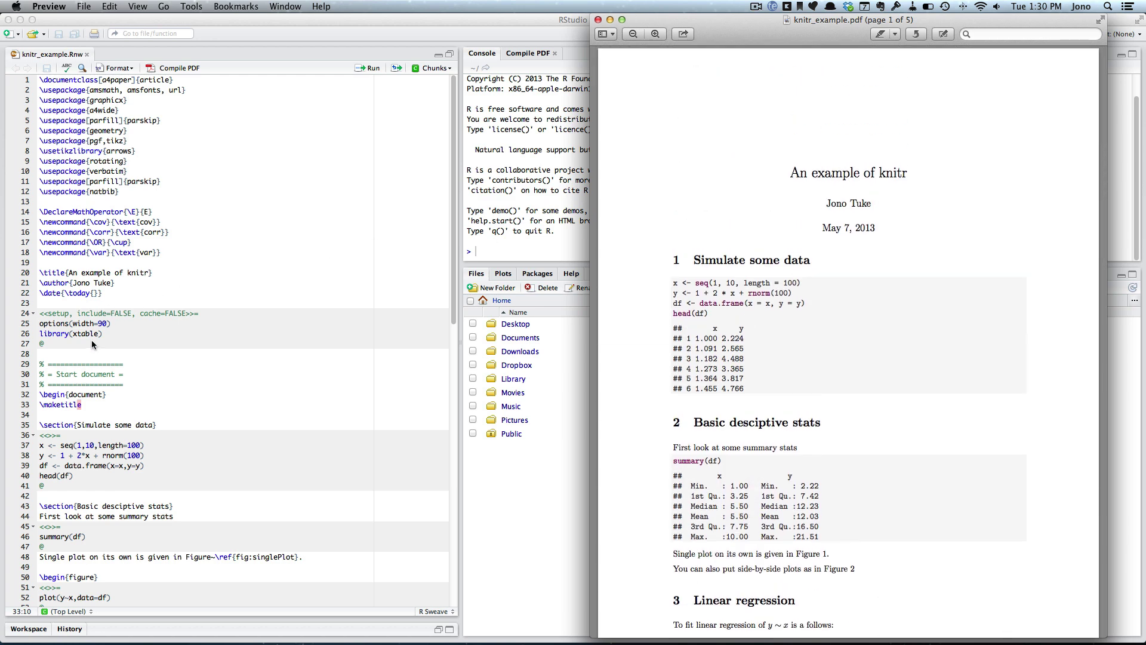
scroll(181, 255, "down", 4)
scroll(181, 254, "down", 5)
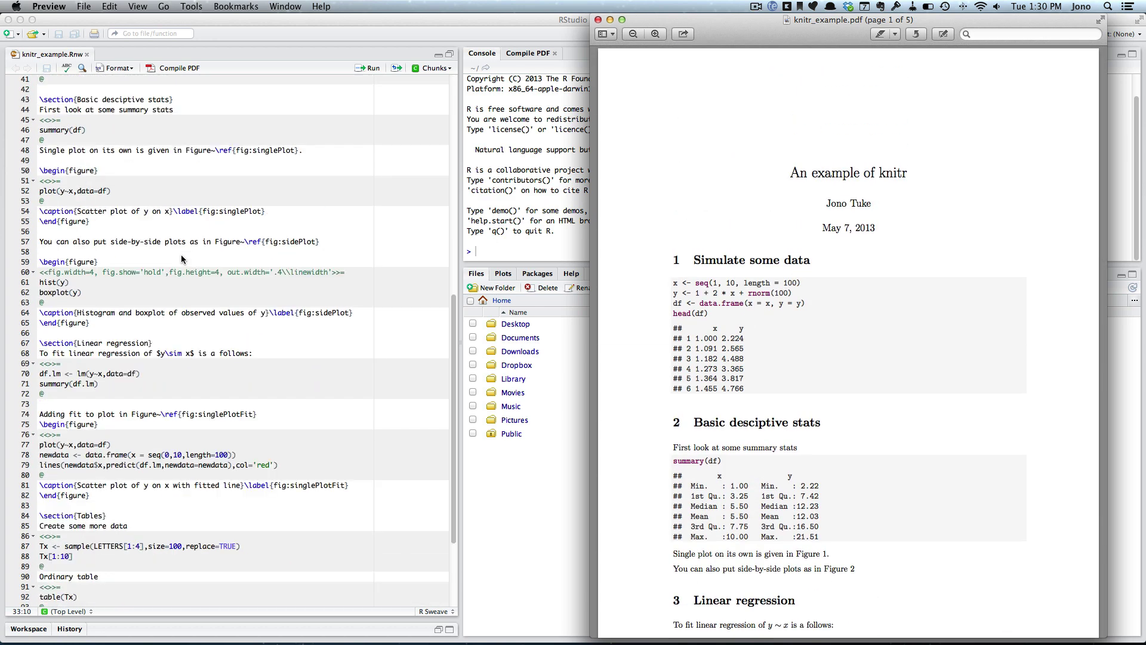
scroll(181, 255, "down", 3)
scroll(181, 254, "down", 2)
scroll(195, 256, "down", 3)
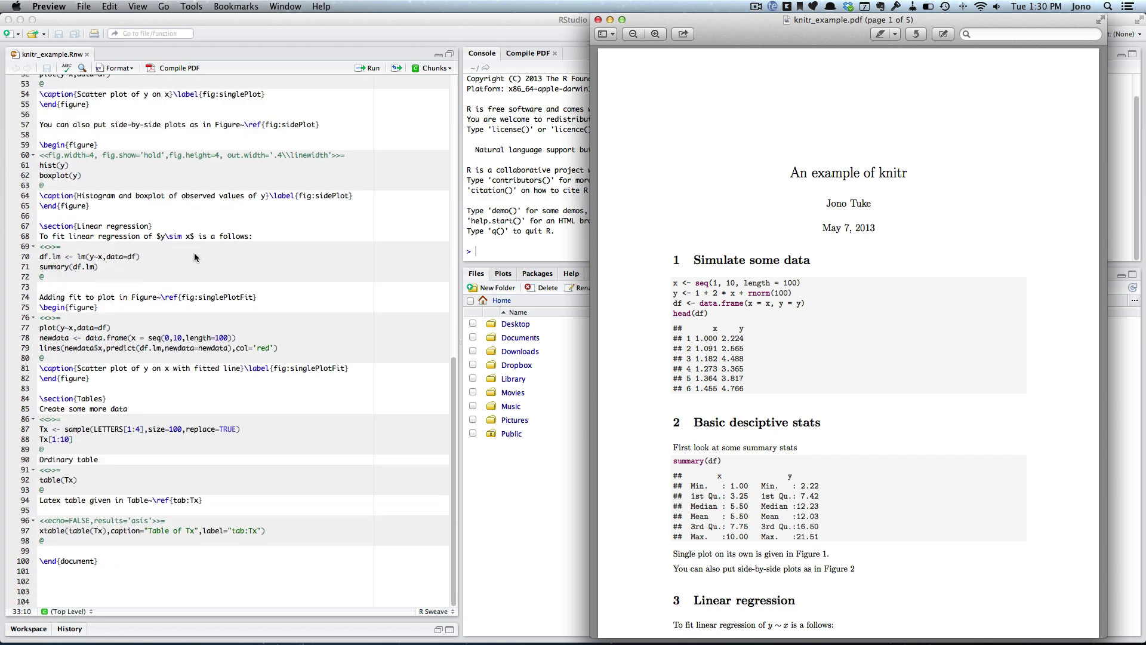